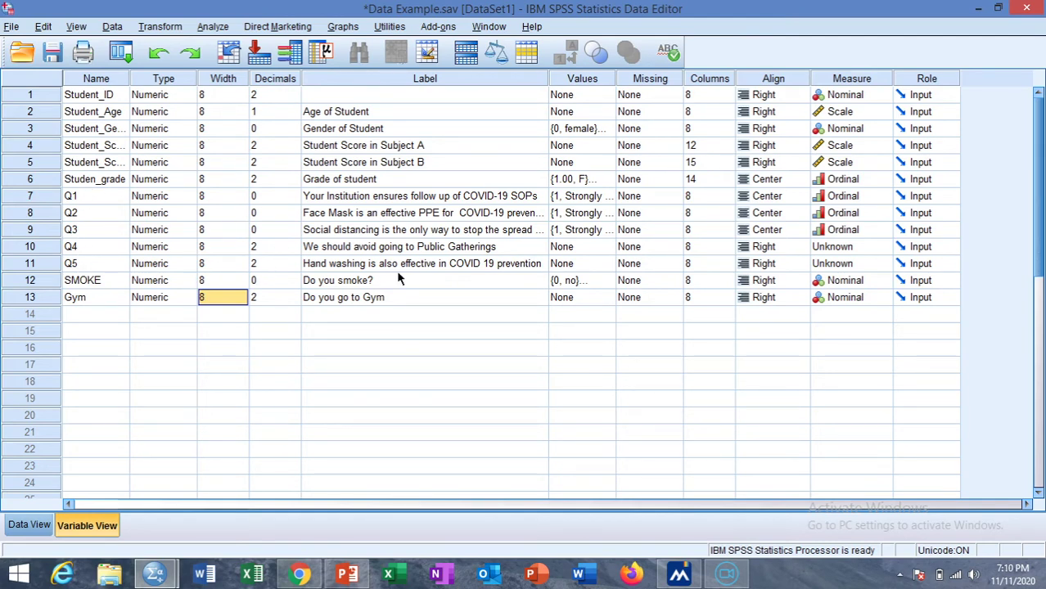
# Set the measurement level of variables Q4 and Q5 to Ordinal.
pyautogui.click(835, 250)
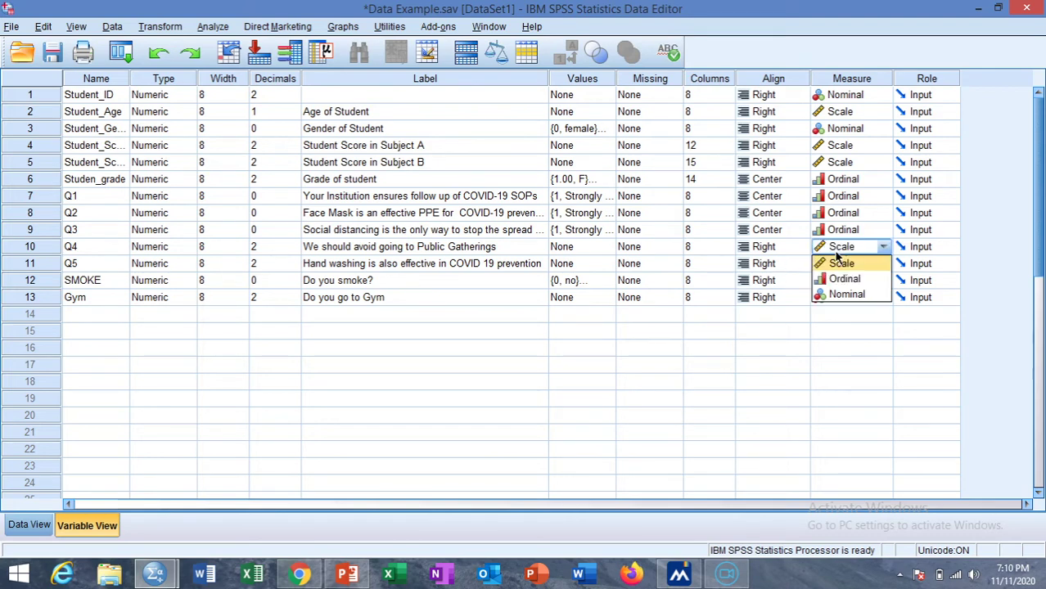
pyautogui.click(847, 282)
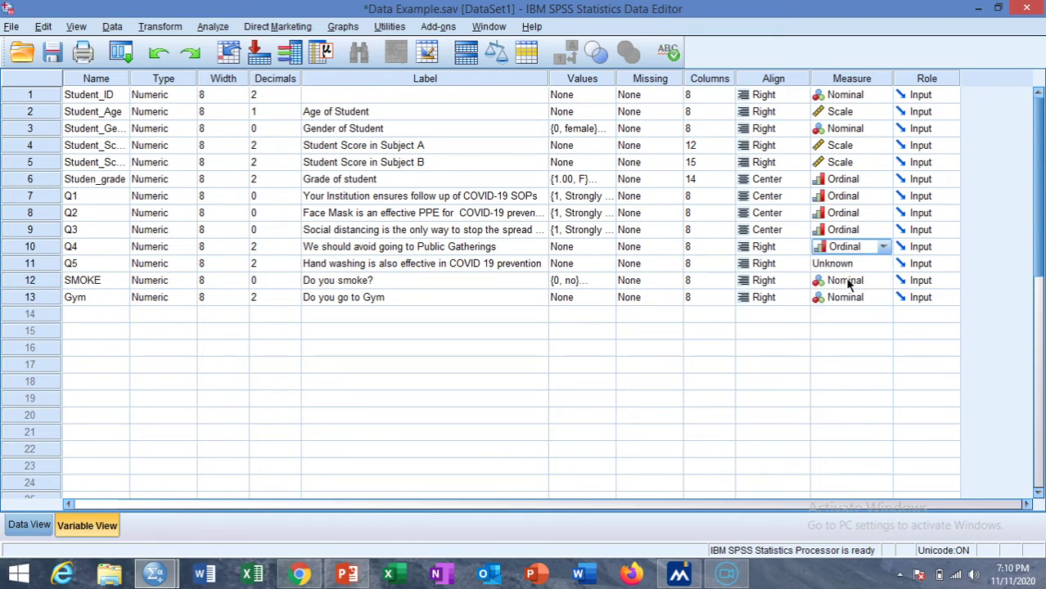
pyautogui.click(847, 264)
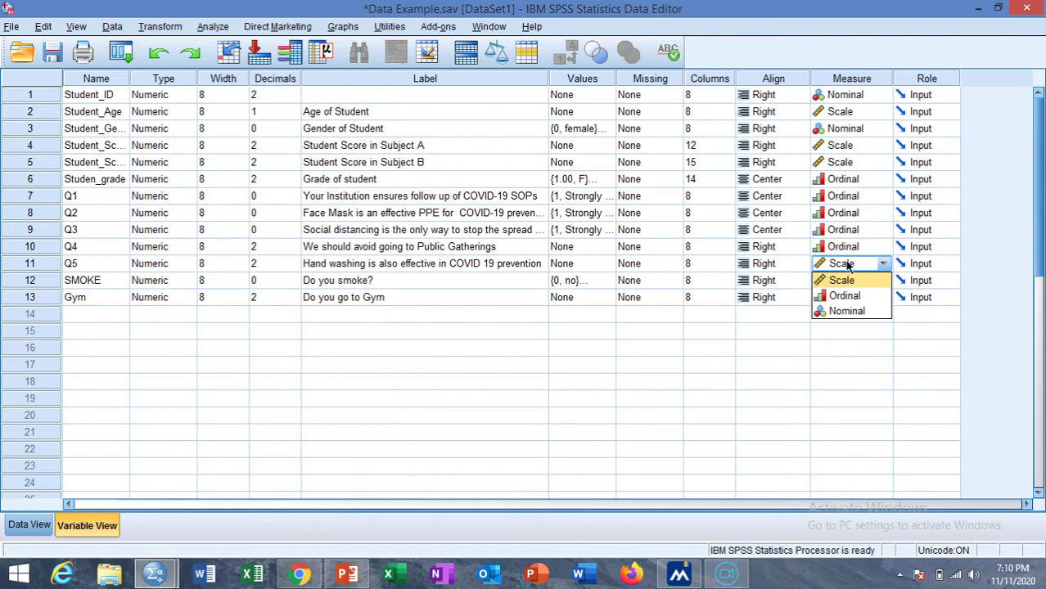
pyautogui.click(844, 296)
# Copy the value labels of Q3 to variables Q4 and Q5.
pyautogui.click(581, 243)
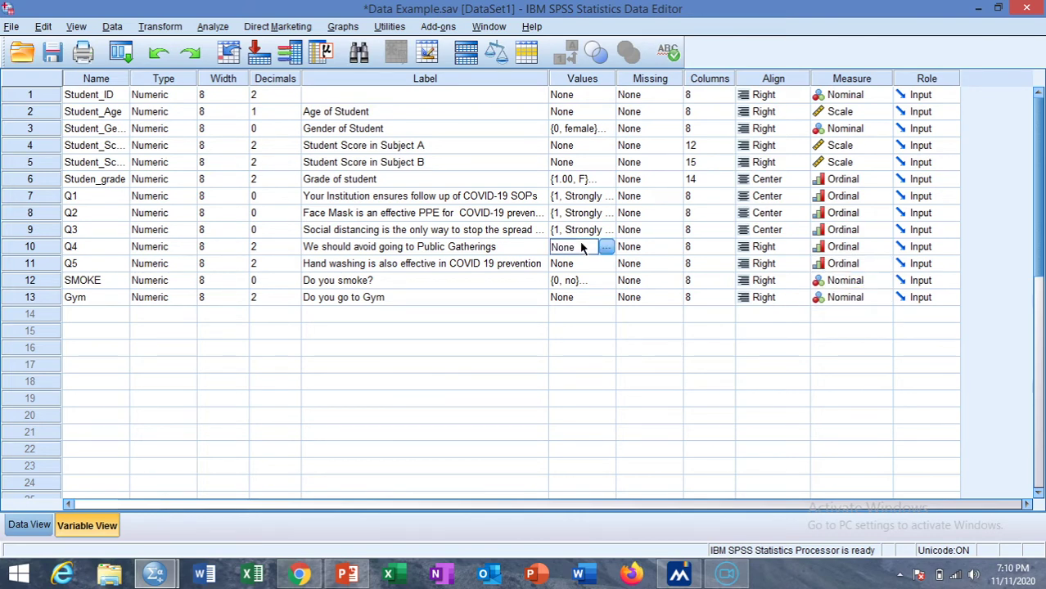
pyautogui.click(581, 232)
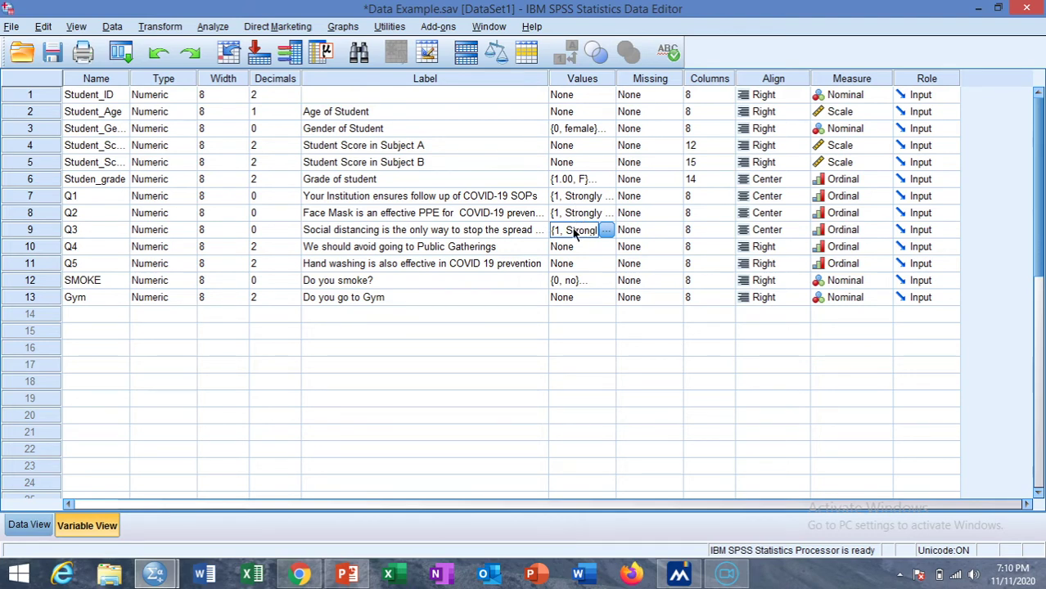
pyautogui.click(576, 246)
pyautogui.hotkey('ctrl', 'v')
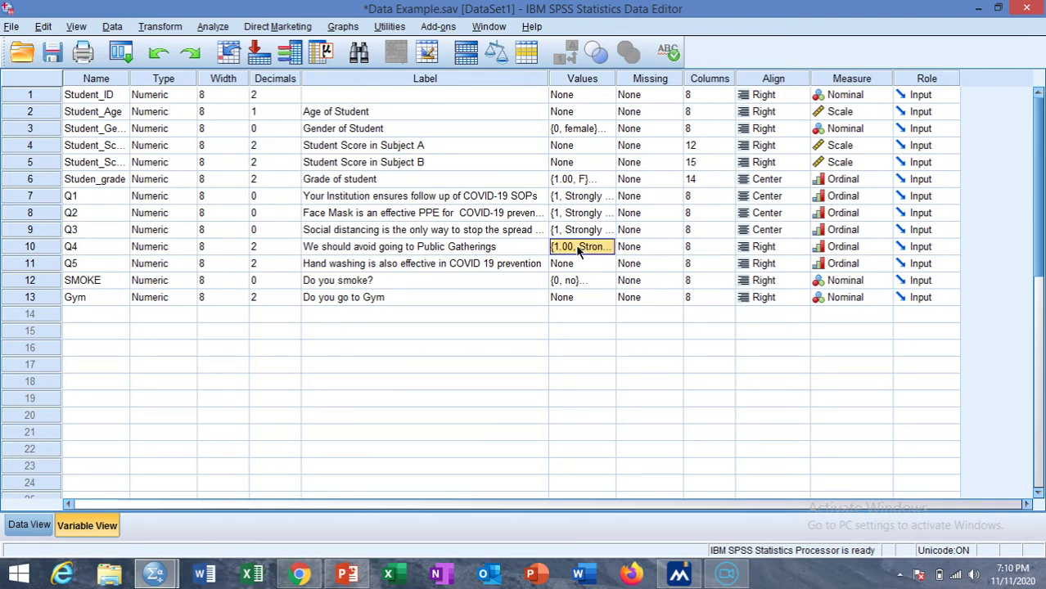
pyautogui.click(576, 262)
pyautogui.hotkey('ctrl', 'v')
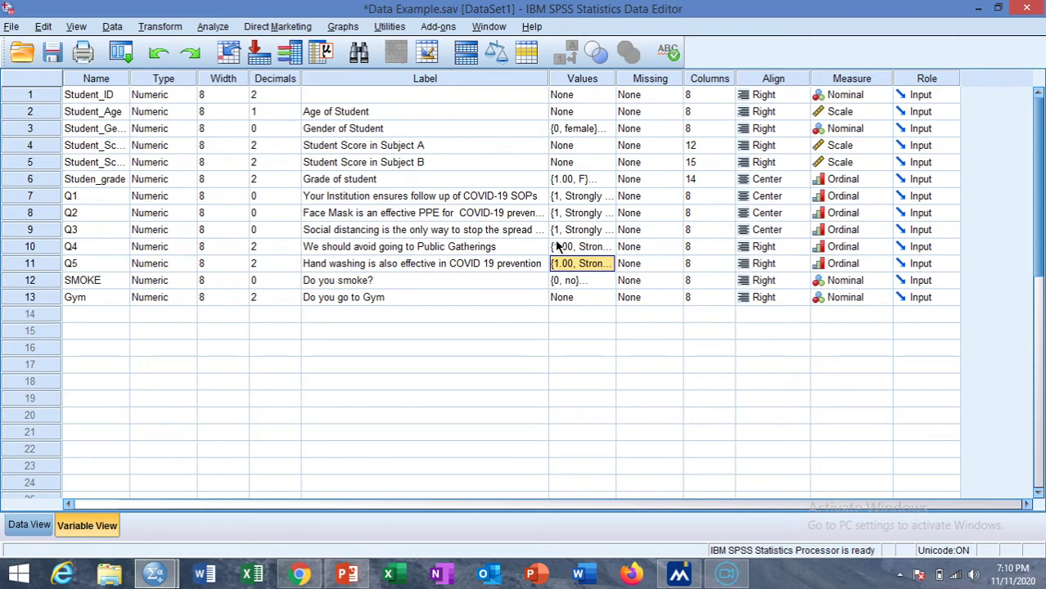
# Review the value labels defined for variable Q1.
pyautogui.click(579, 196)
pyautogui.click(606, 196)
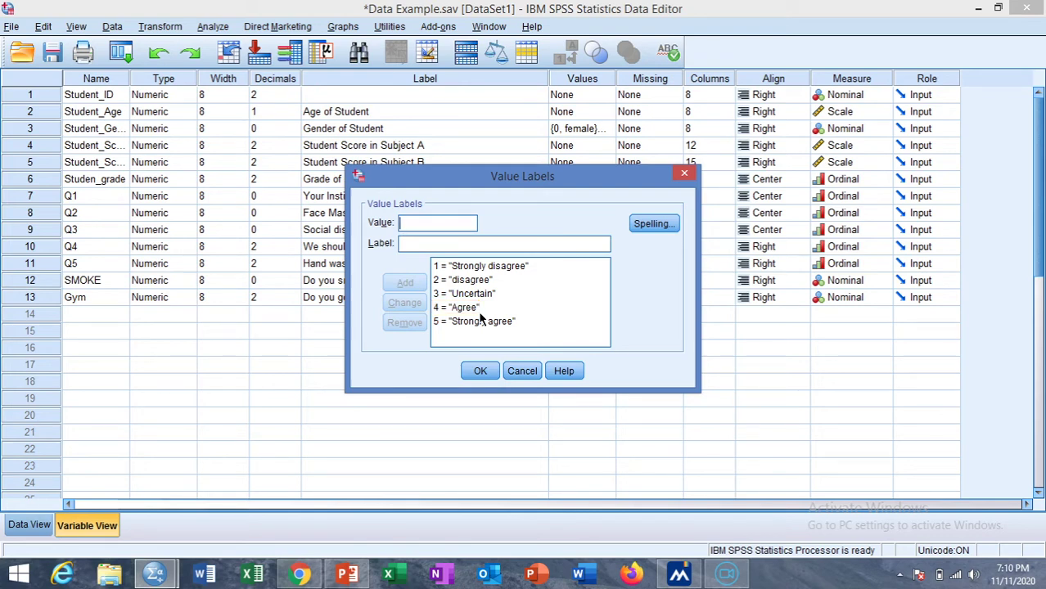
pyautogui.click(480, 372)
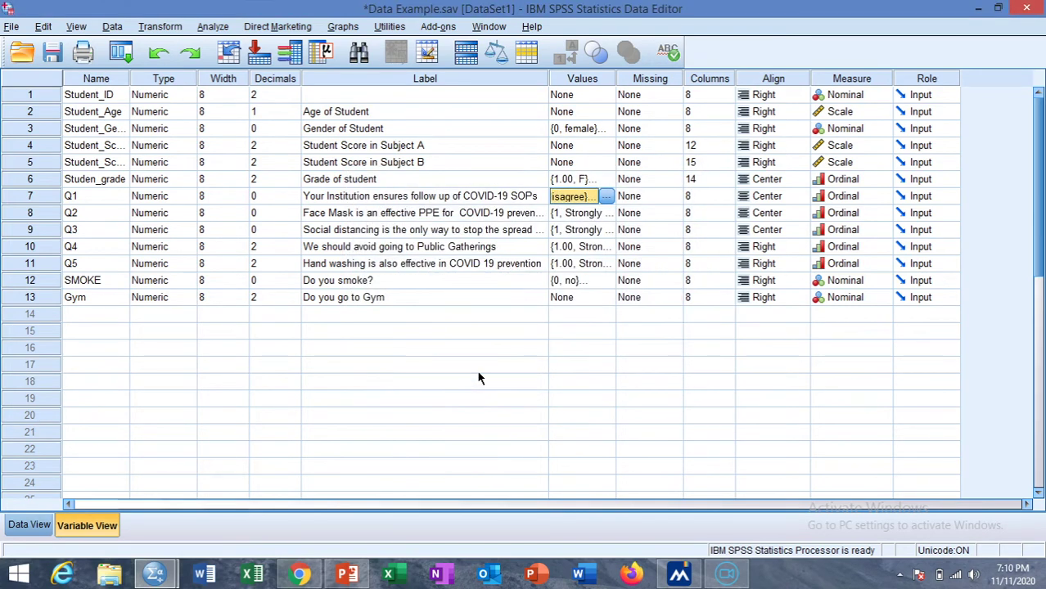
# Start a Reliability Analysis and add the student grade, institution SOPs, face mask and public gatherings variables as items.
pyautogui.click(214, 27)
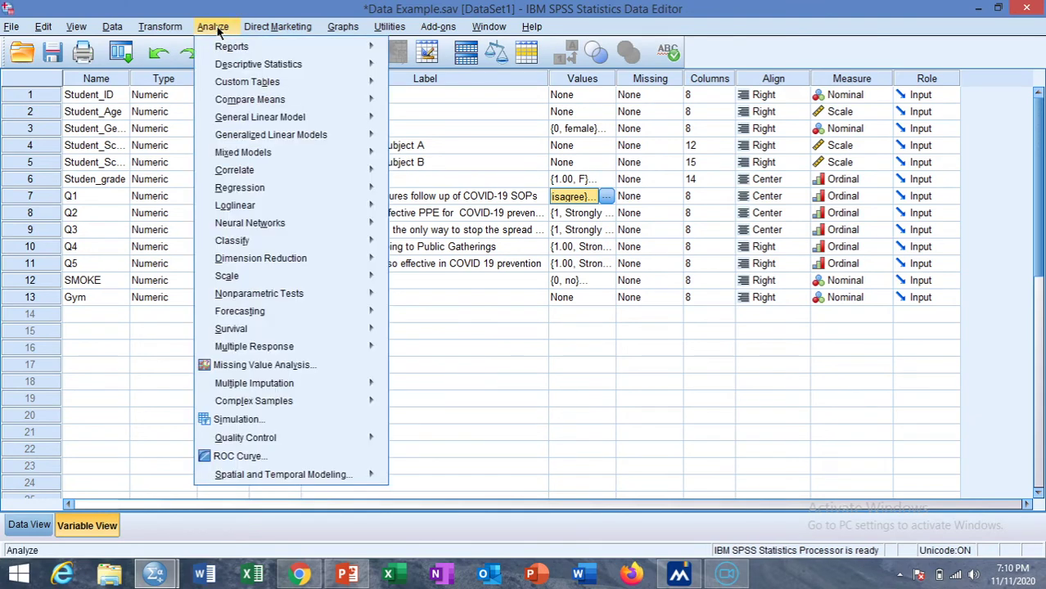
pyautogui.moveTo(251, 99)
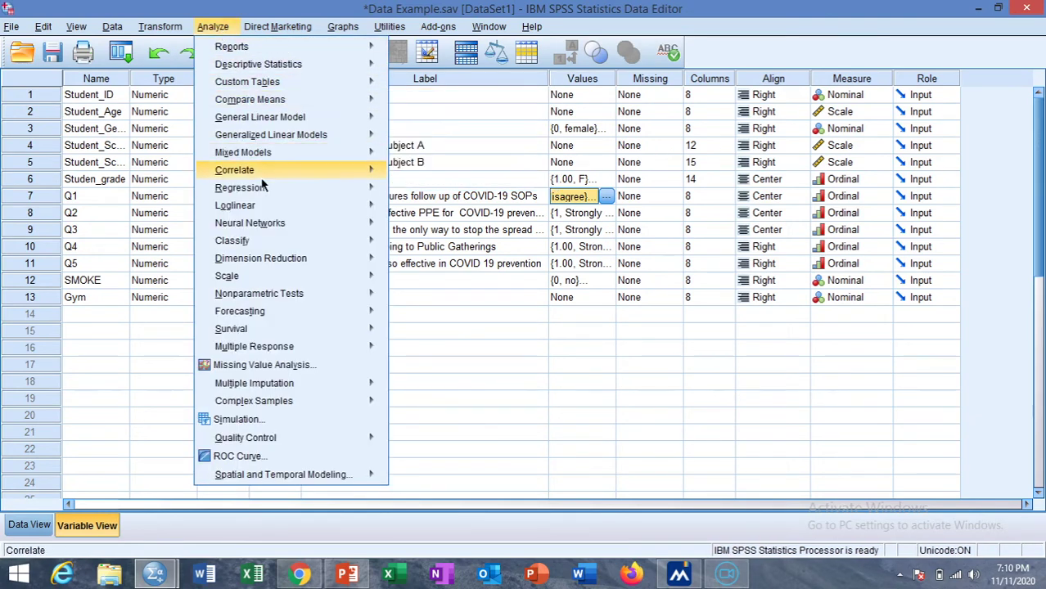
pyautogui.moveTo(274, 275)
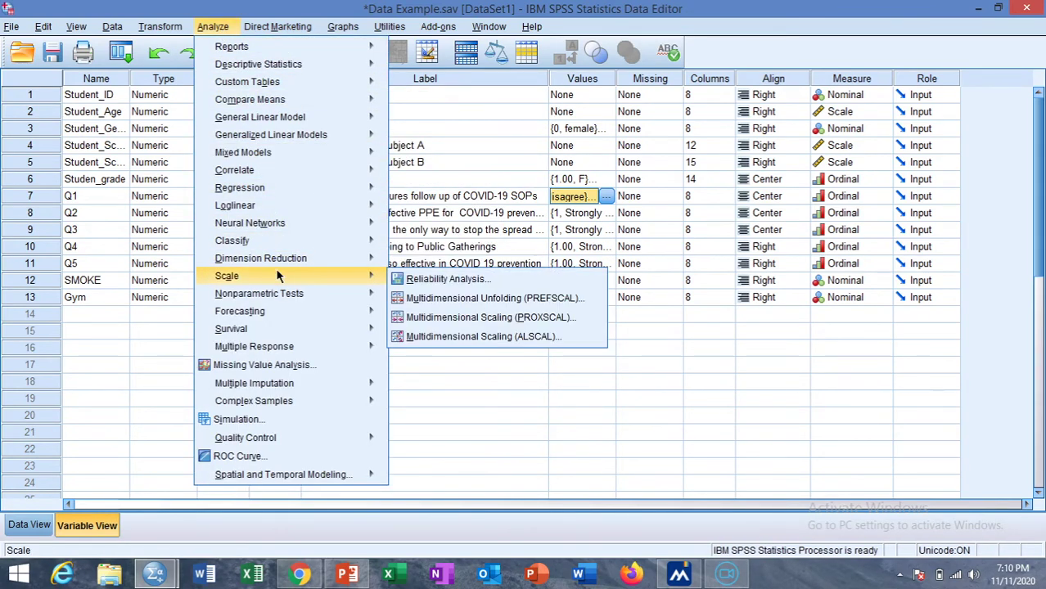
pyautogui.click(444, 279)
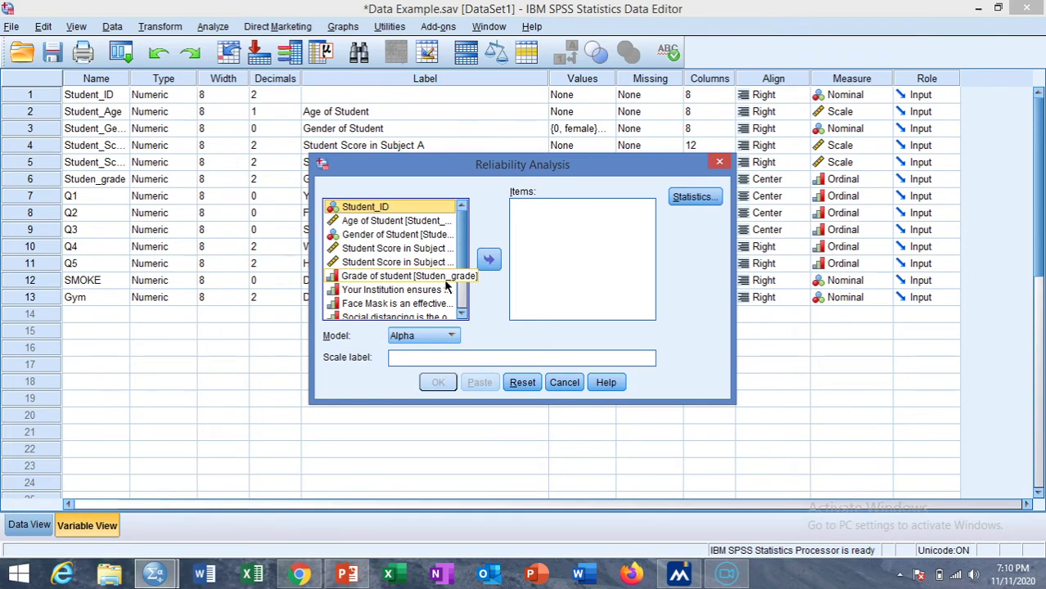
pyautogui.click(417, 279)
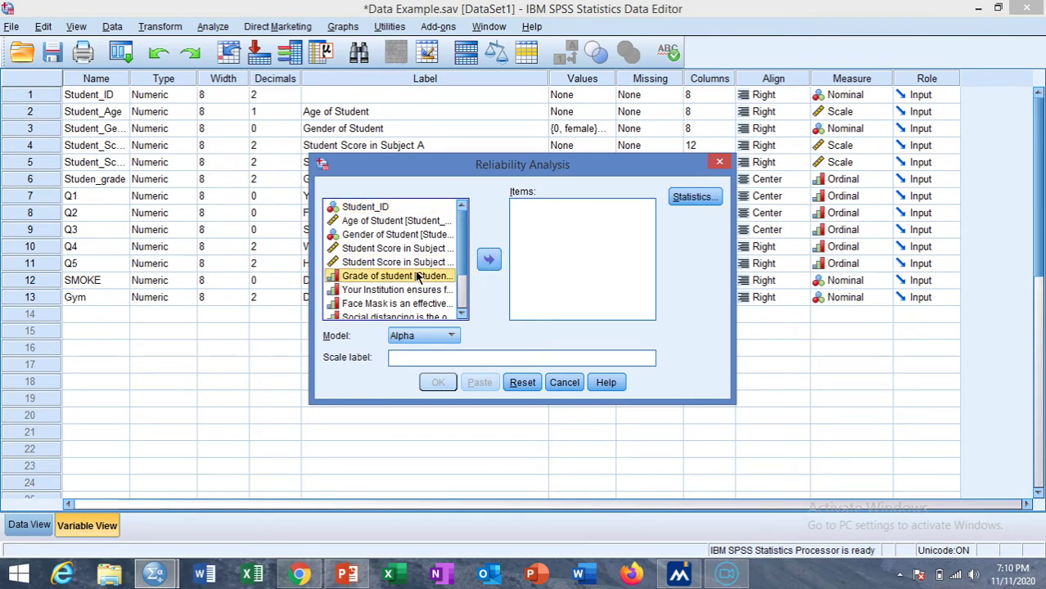
pyautogui.click(483, 266)
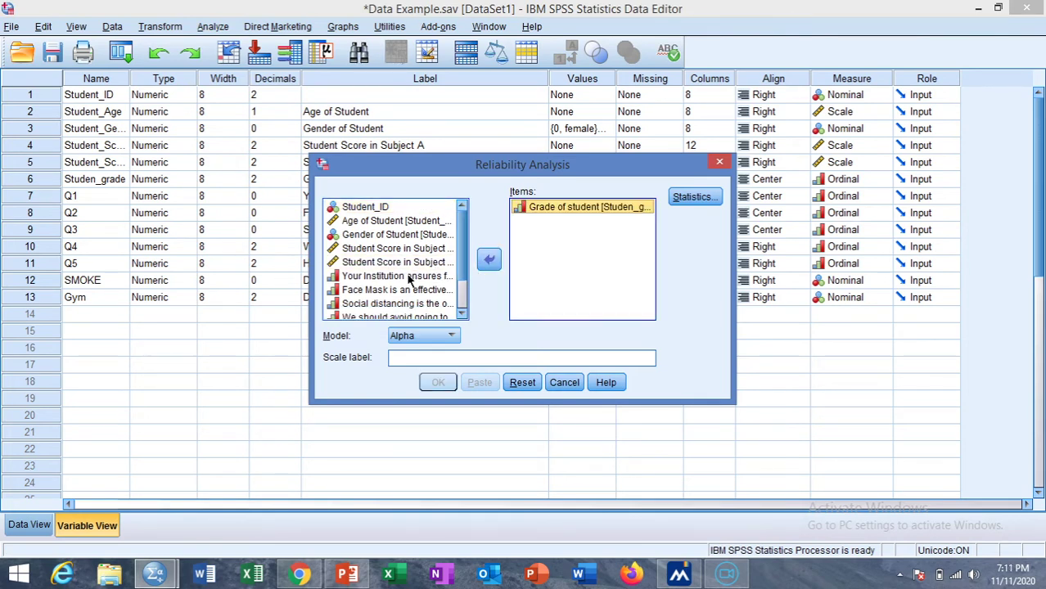
pyautogui.click(484, 269)
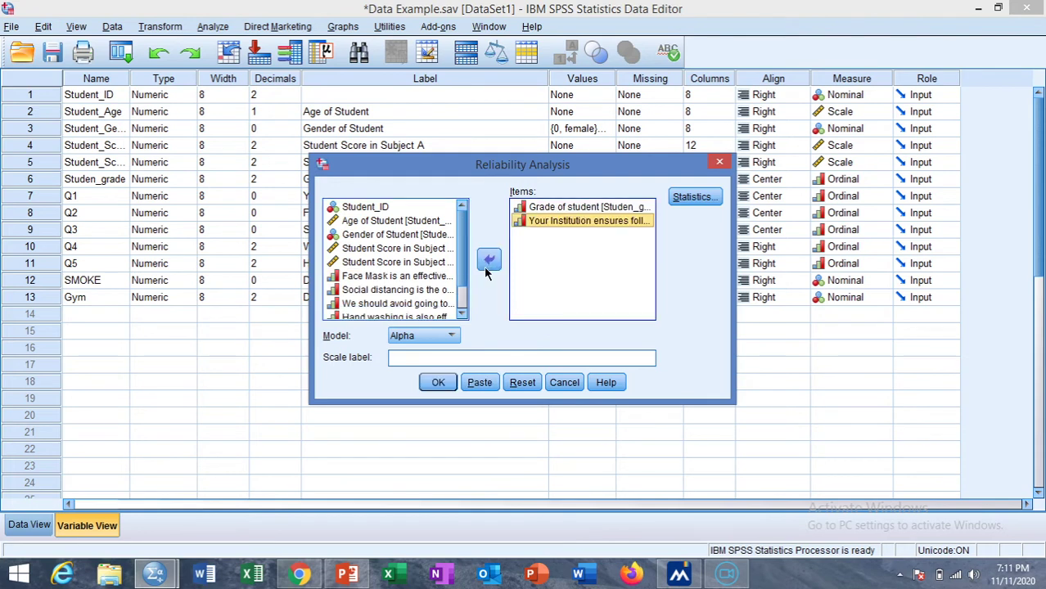
pyautogui.click(389, 280)
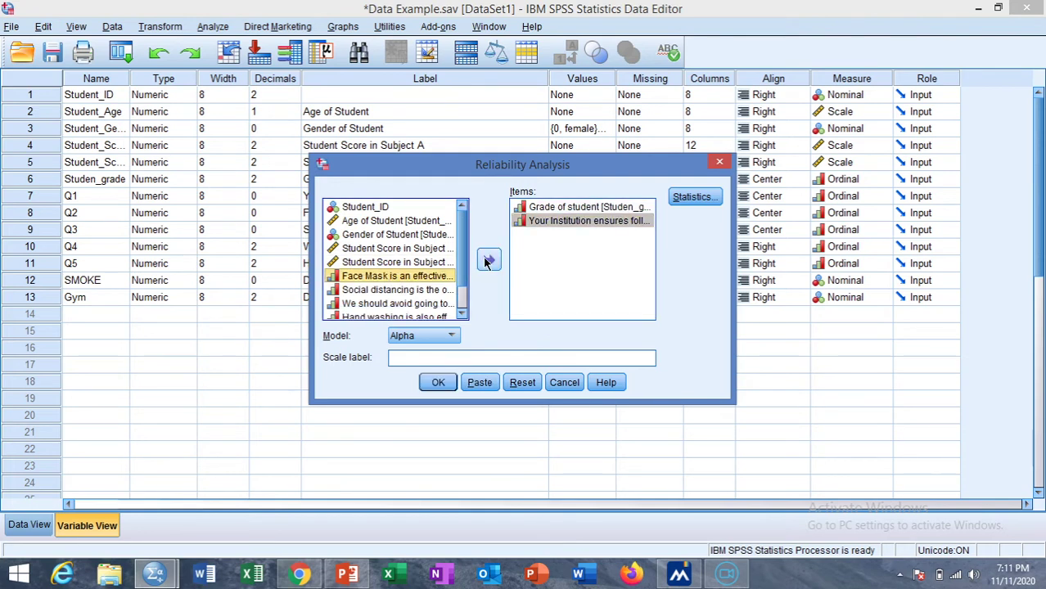
pyautogui.click(488, 259)
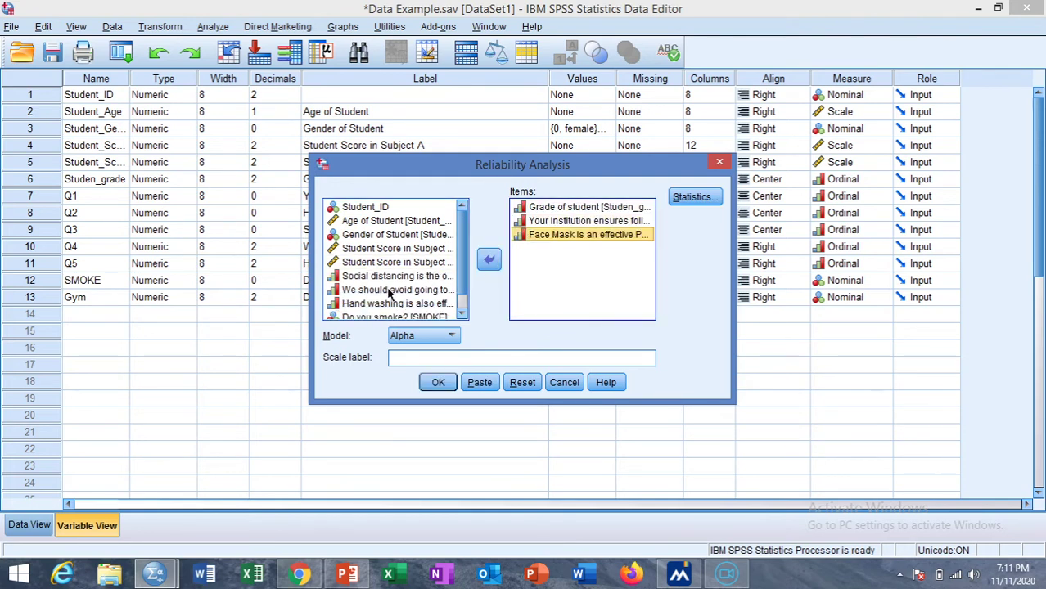
pyautogui.click(394, 290)
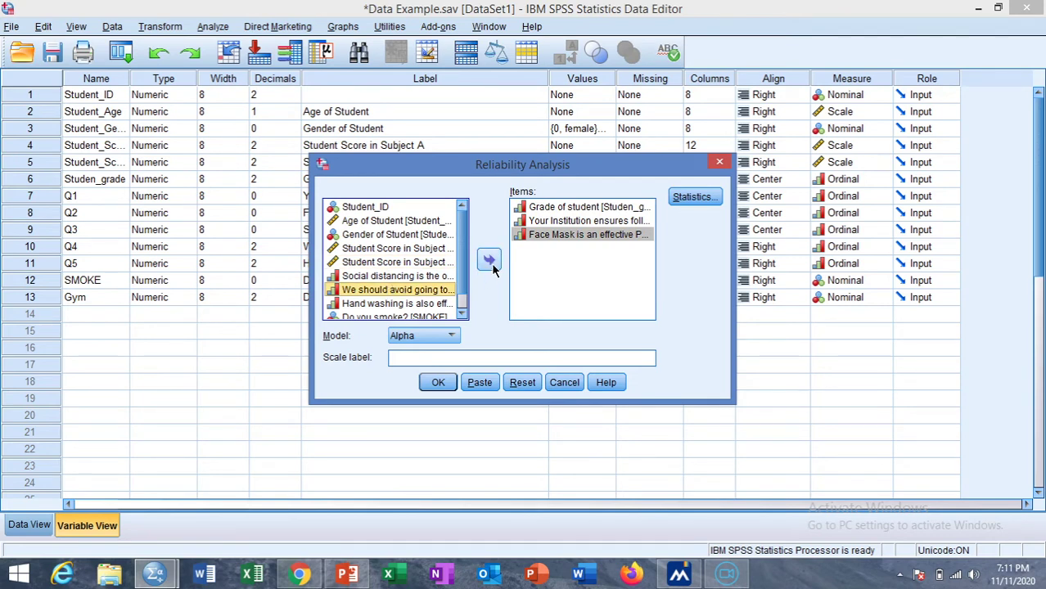
pyautogui.click(491, 263)
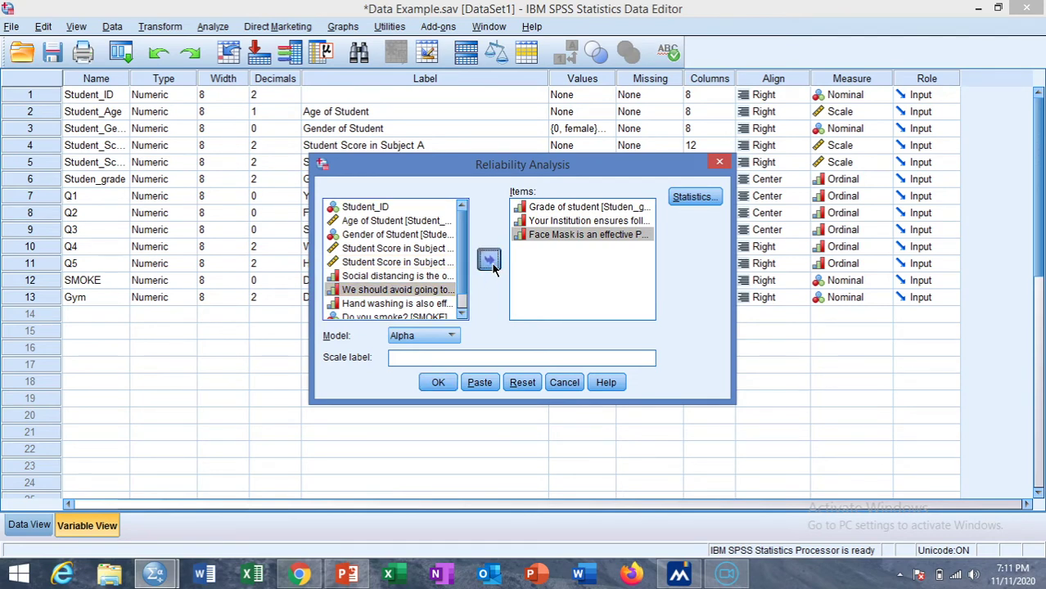
# Remove the student grade from the reliability items and add the social distancing and hand washing variables.
pyautogui.click(555, 211)
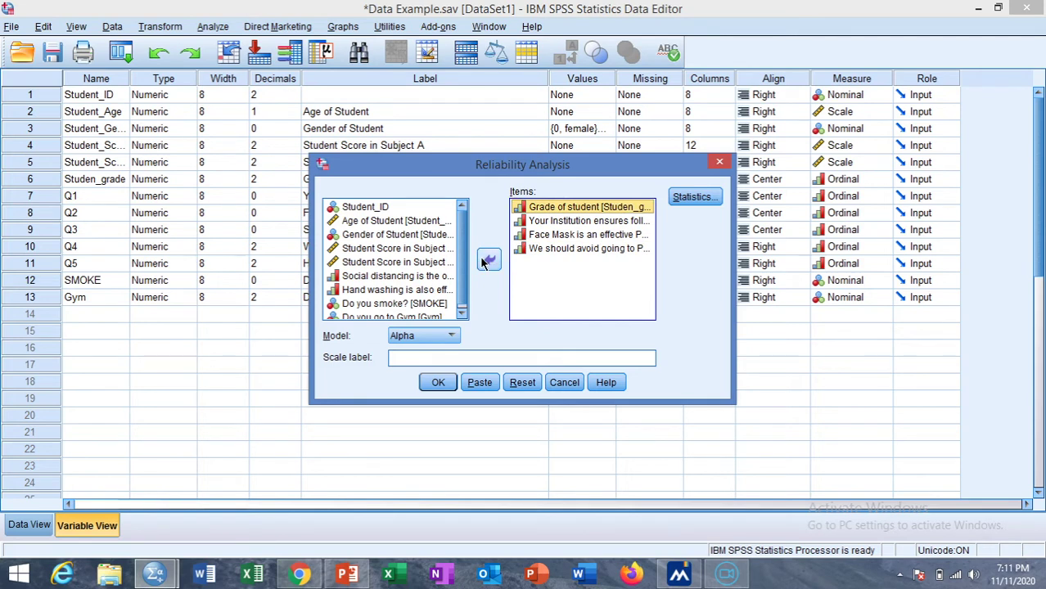
pyautogui.click(487, 260)
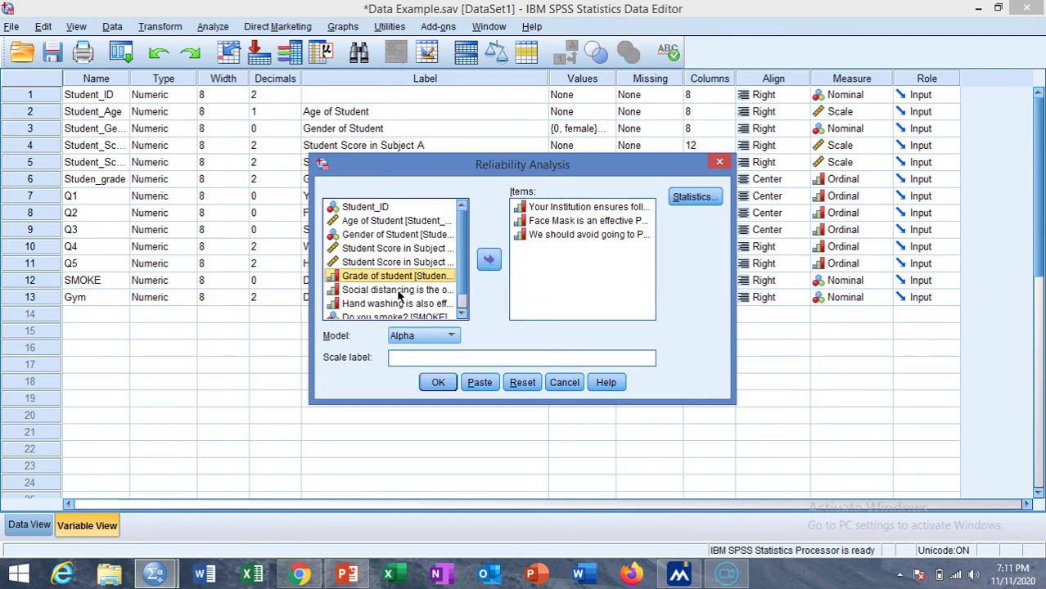
pyautogui.click(399, 291)
pyautogui.click(488, 260)
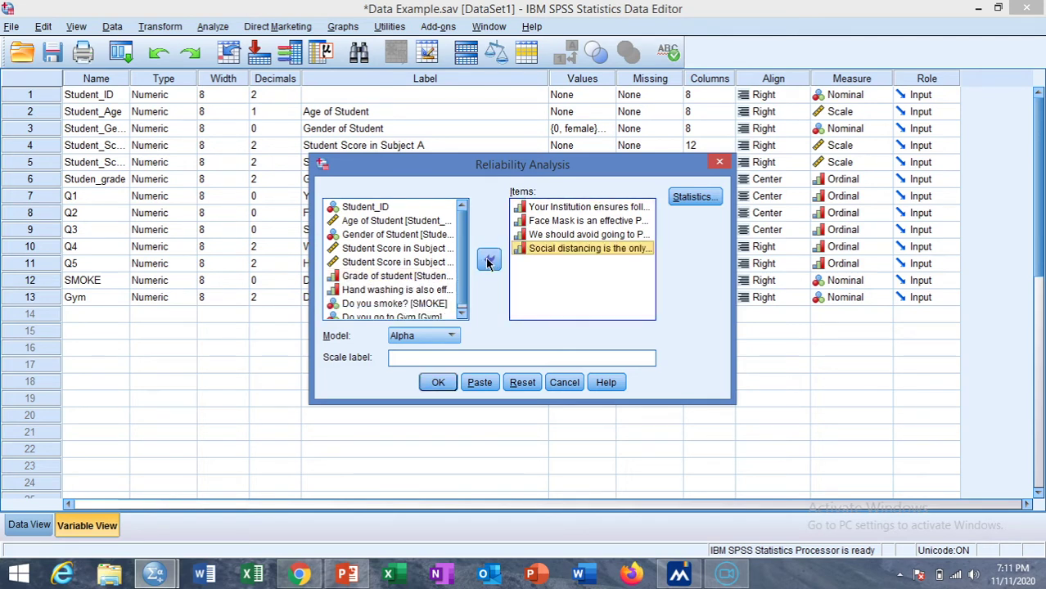
pyautogui.click(408, 291)
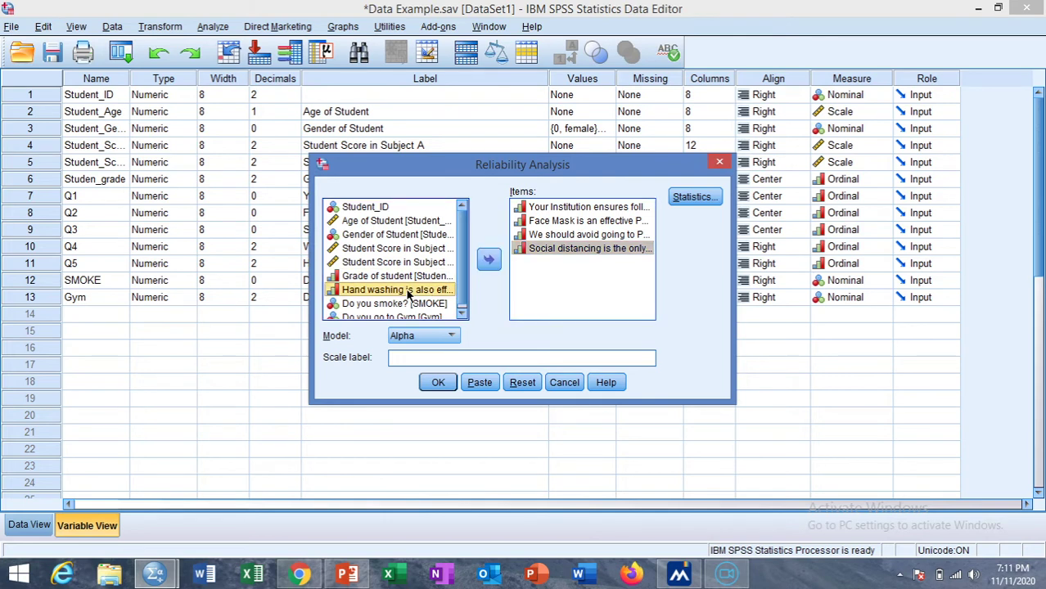
pyautogui.click(489, 260)
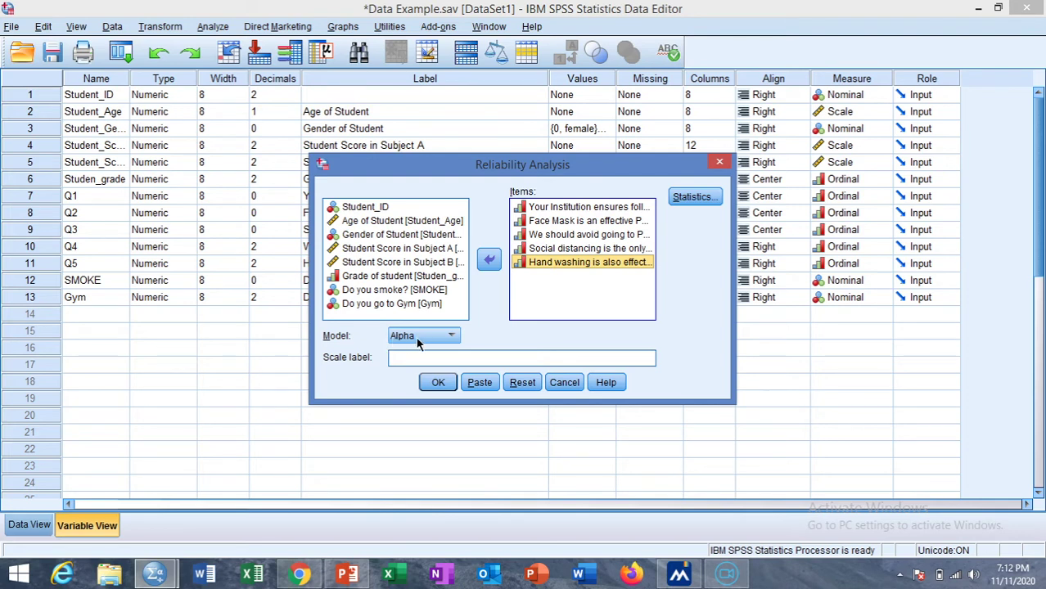
# Choose the Alpha model and set the scale label to COVID 19 PREVENTIONS.
pyautogui.click(453, 339)
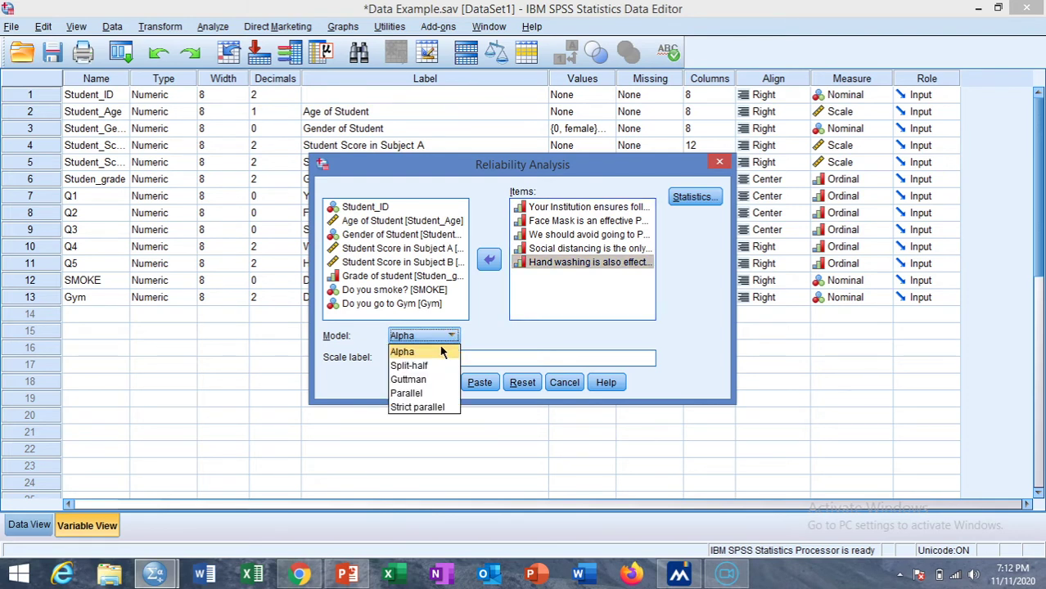
pyautogui.click(427, 352)
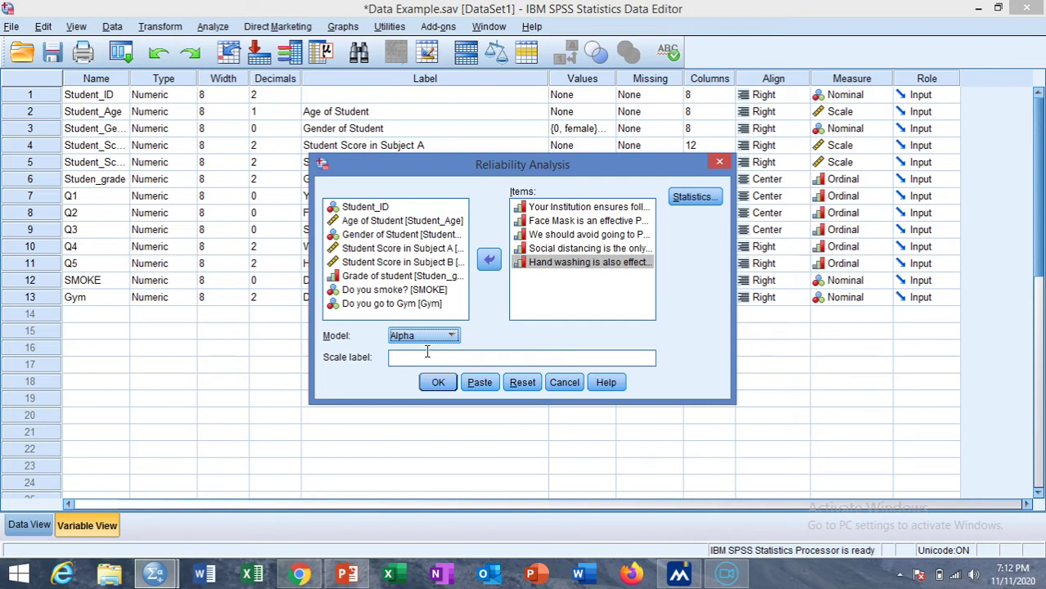
pyautogui.click(448, 361)
pyautogui.write('CO')
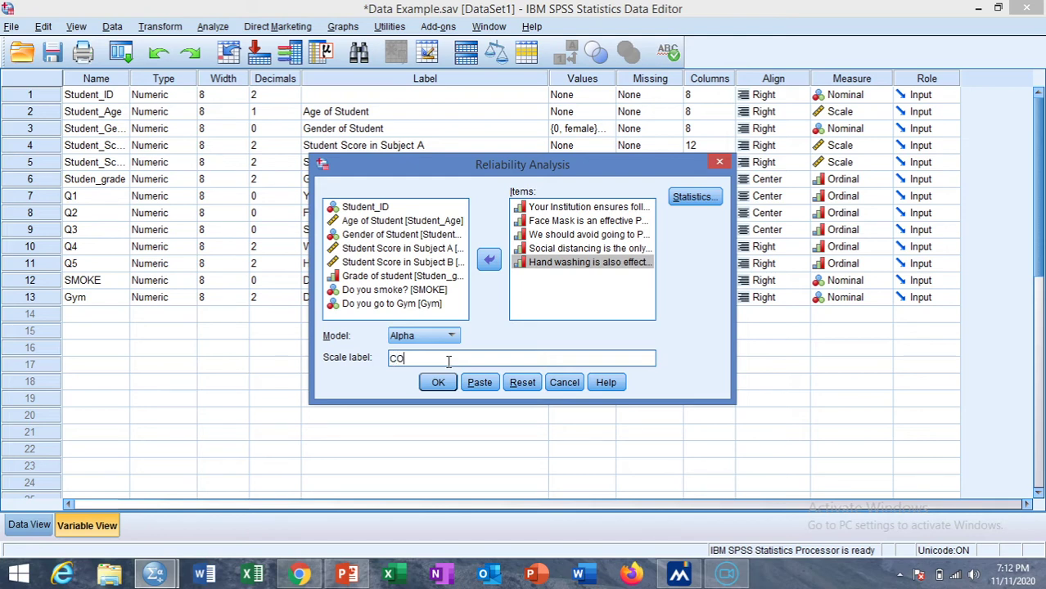
pyautogui.write('VID 19 PREVENTIONS')
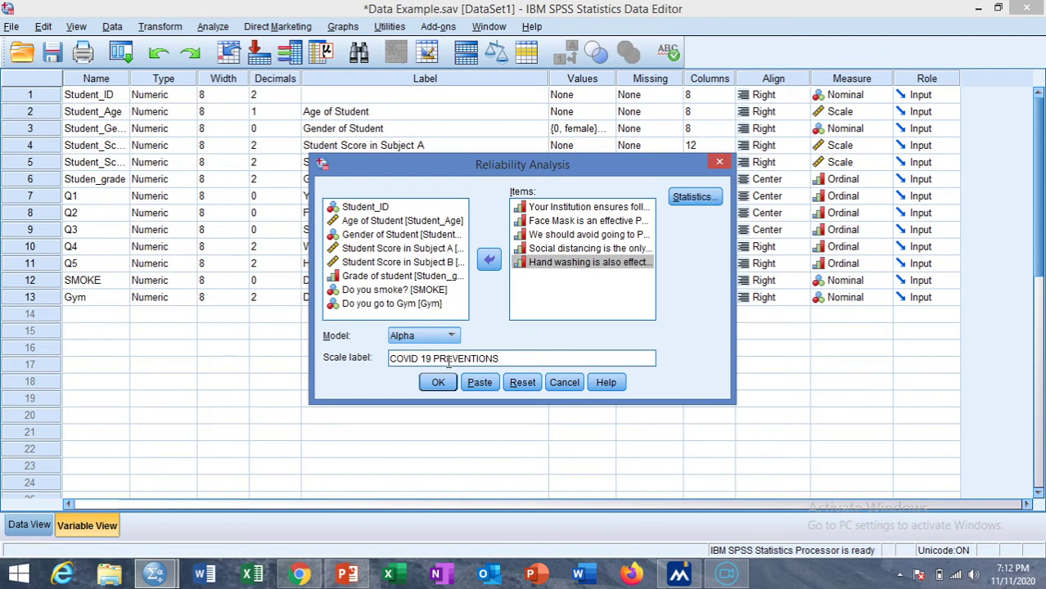
# Request item and scale-if-item-deleted descriptives plus inter-item correlations, without summary means, and run the reliability analysis.
pyautogui.click(705, 205)
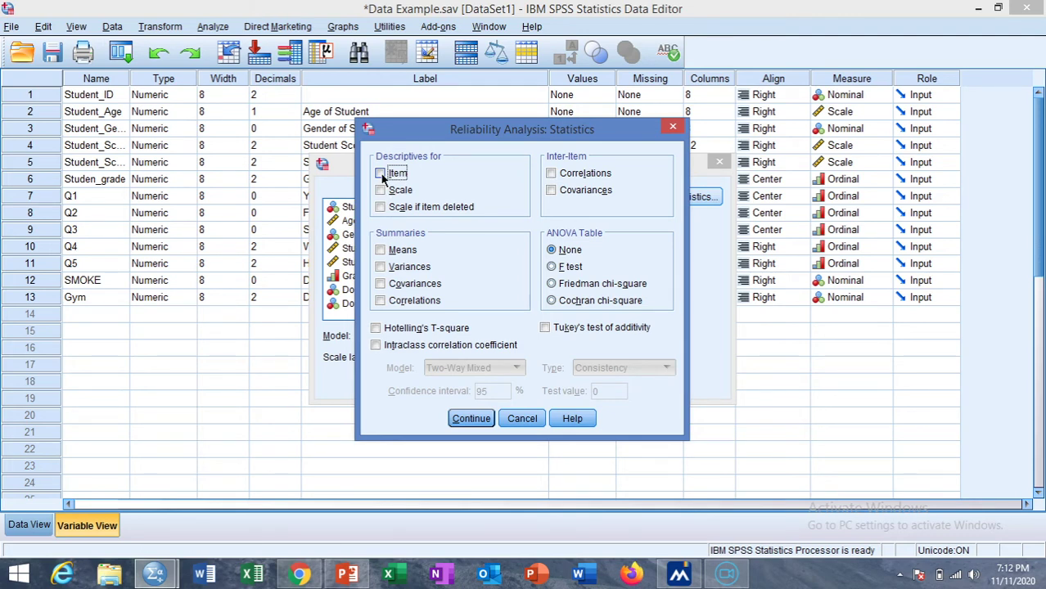
pyautogui.click(381, 174)
pyautogui.click(381, 208)
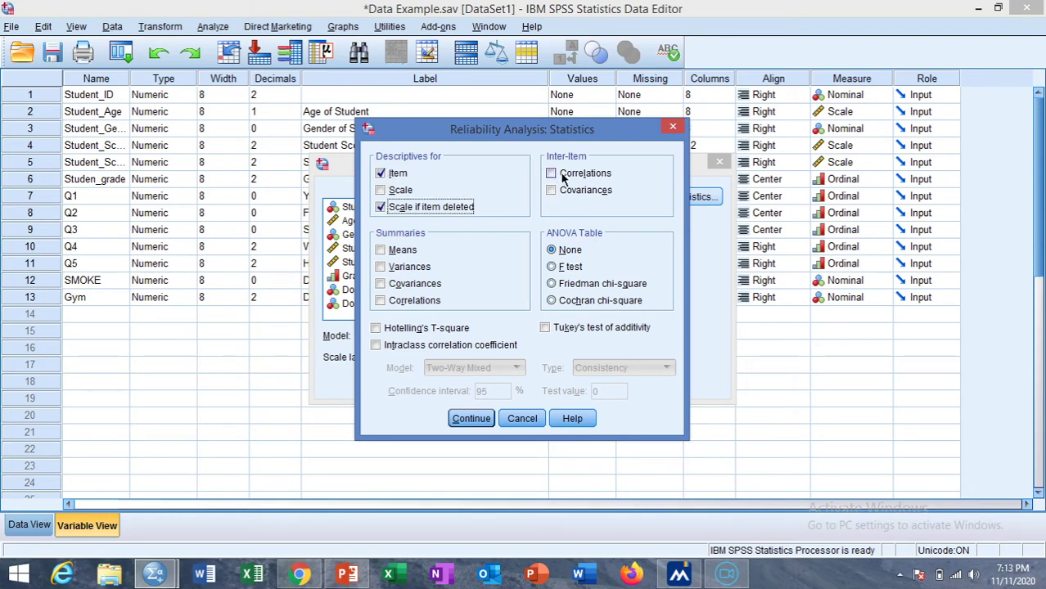
pyautogui.click(551, 174)
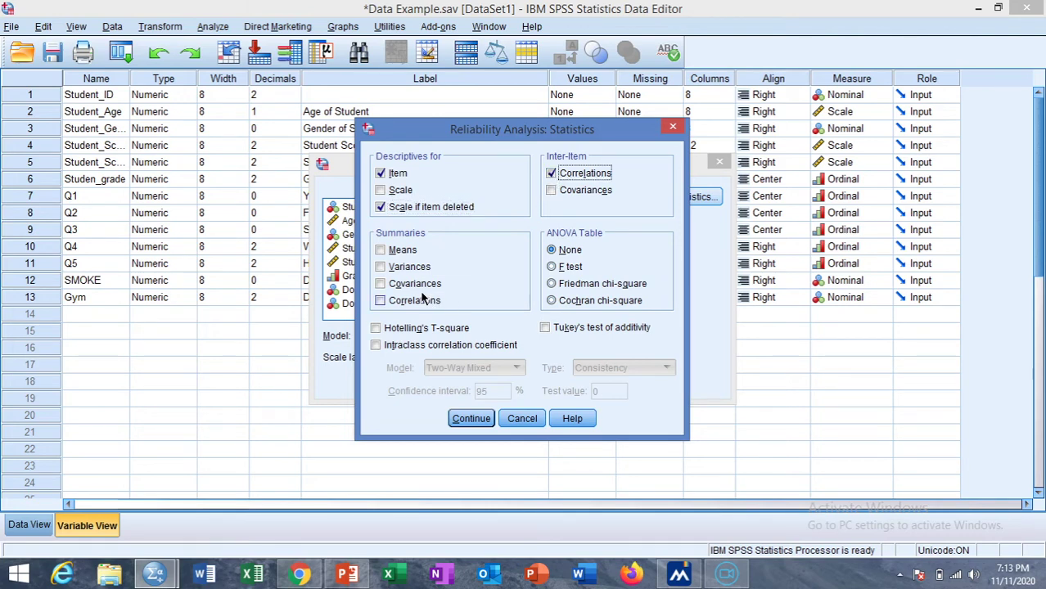
pyautogui.click(381, 252)
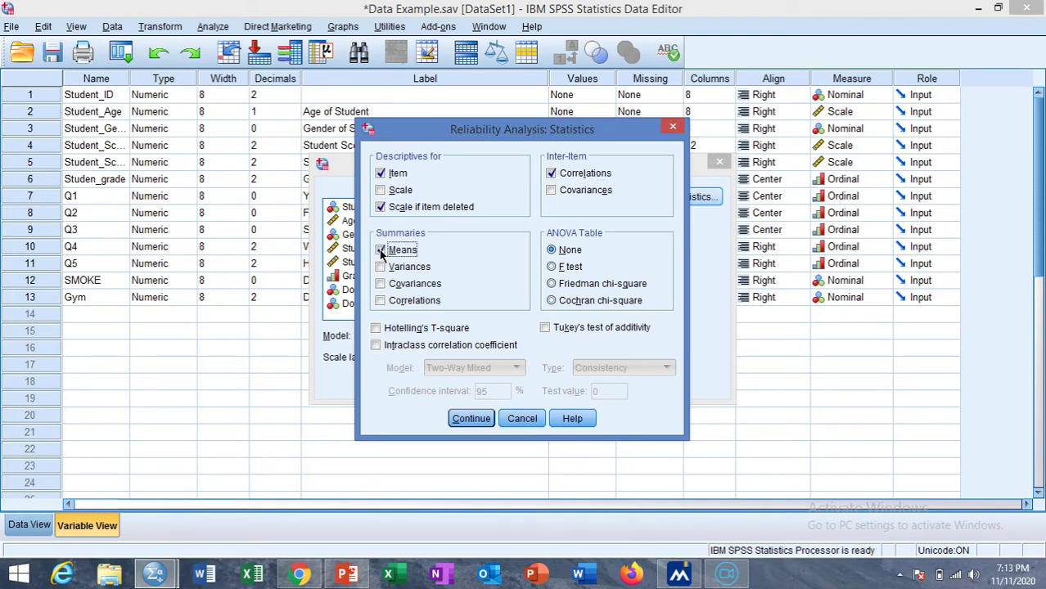
pyautogui.click(381, 253)
pyautogui.click(469, 418)
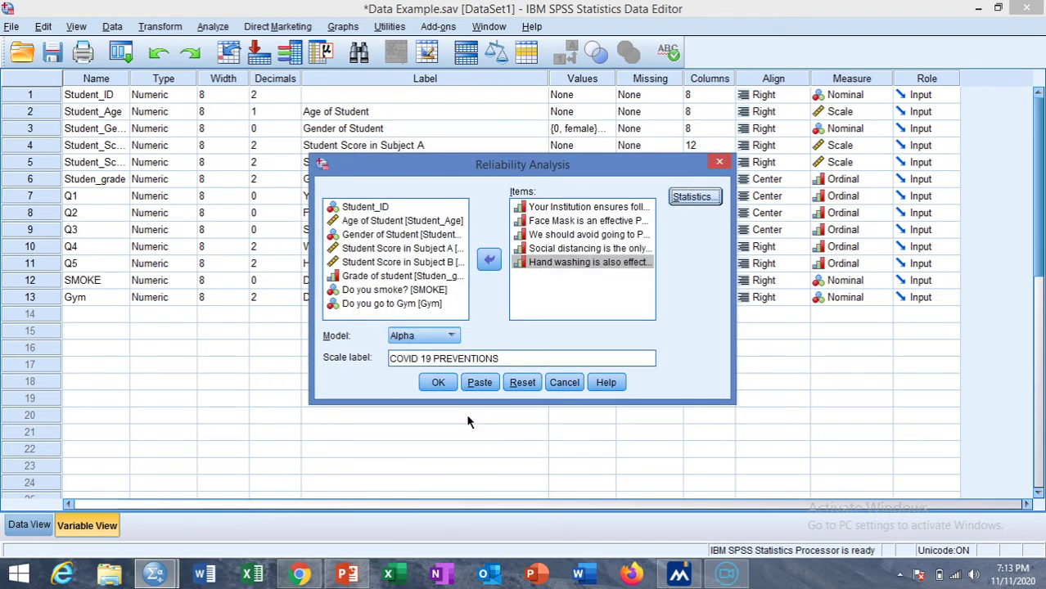
pyautogui.click(437, 383)
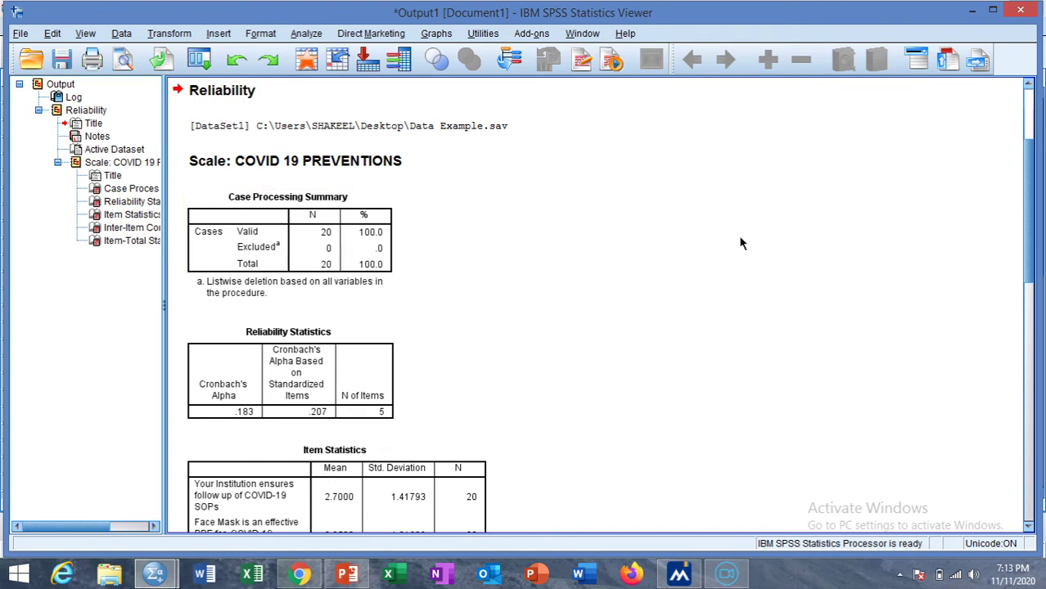
# Examine the reliability output, from the Reliability Statistics and Item Statistics tables to the Inter-Item Correlation Matrix and Item-Total Statistics.
pyautogui.scroll(-3, 1033, 224)
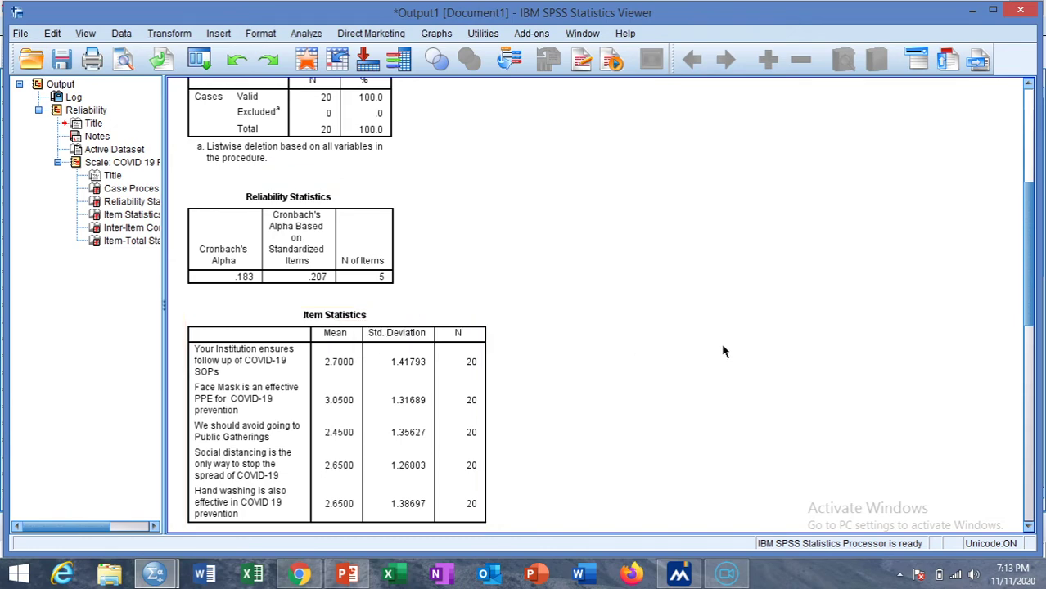
pyautogui.scroll(-1, 1028, 304)
pyautogui.moveTo(1027, 304); pyautogui.dragTo(1028, 321)
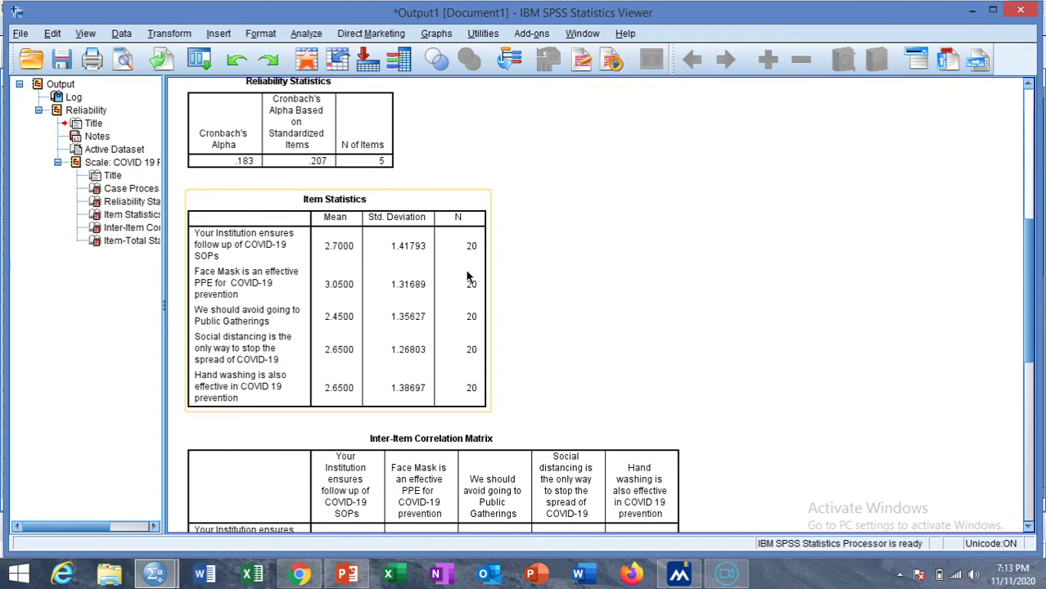
pyautogui.moveTo(1029, 305); pyautogui.dragTo(1029, 385)
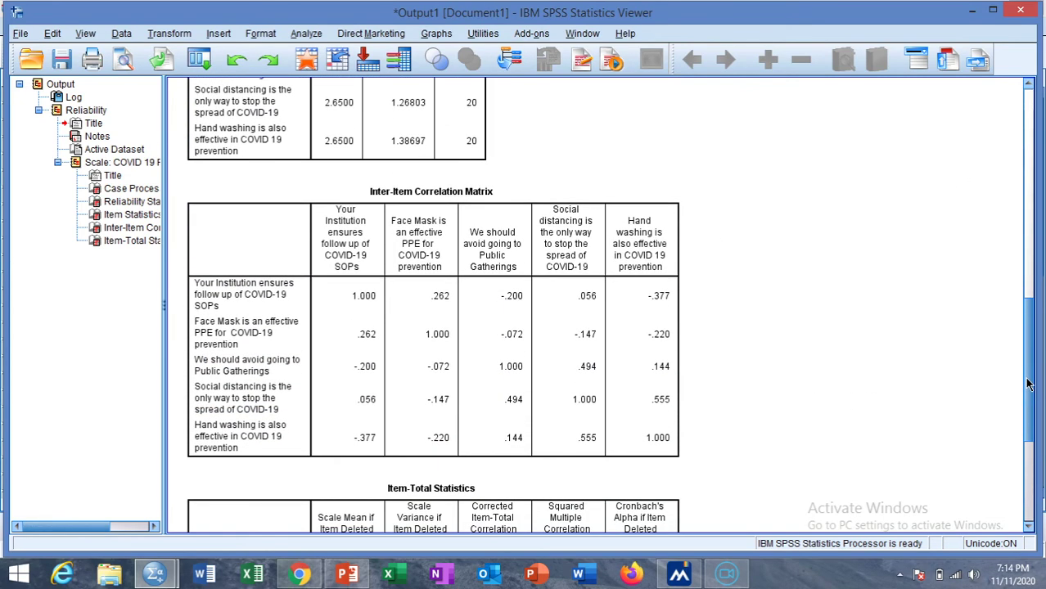
pyautogui.click(475, 311)
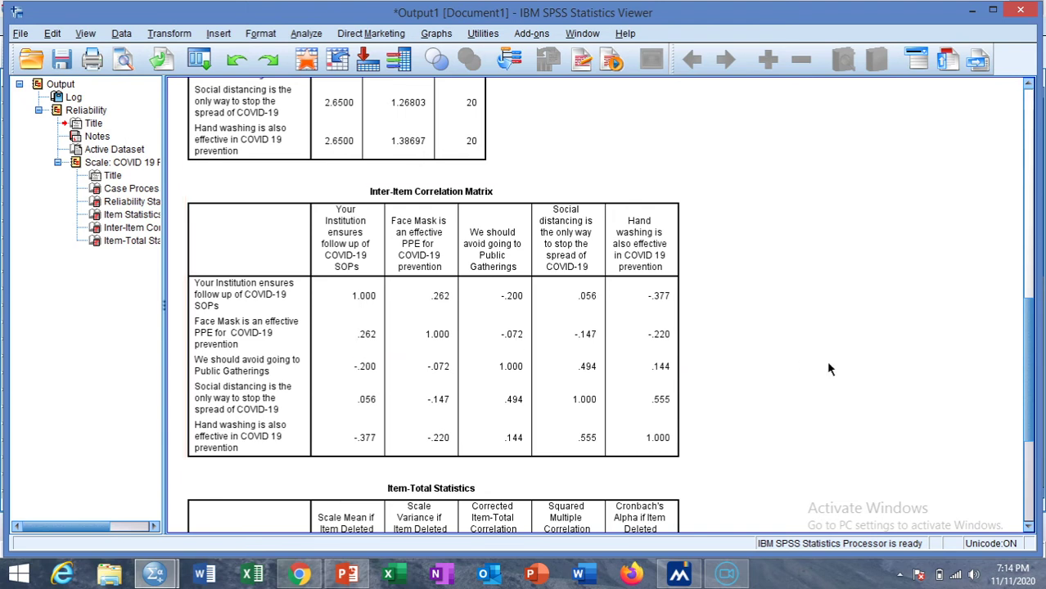
pyautogui.moveTo(1025, 381); pyautogui.dragTo(1026, 398)
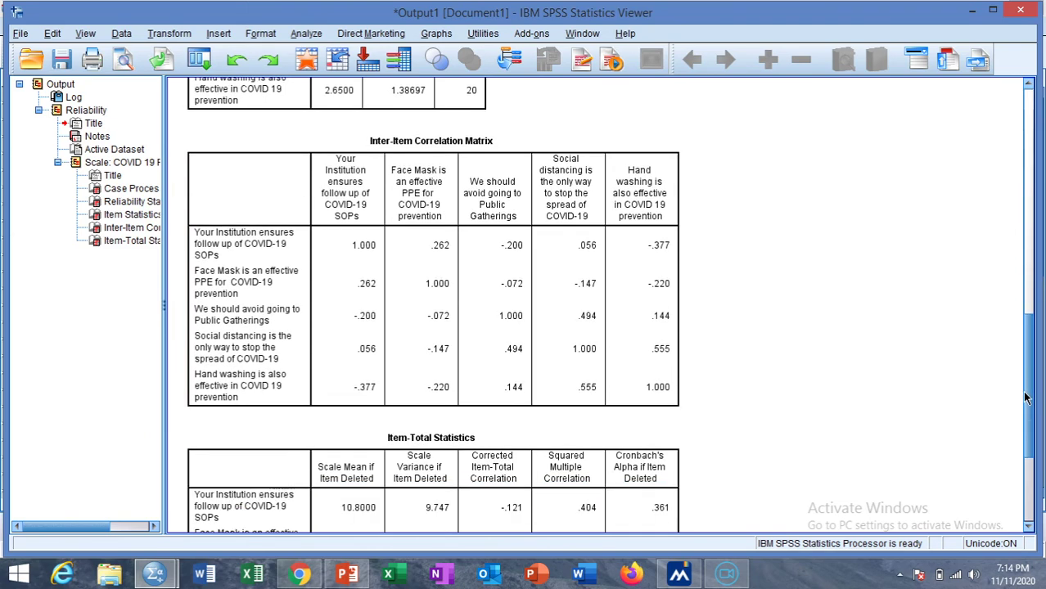